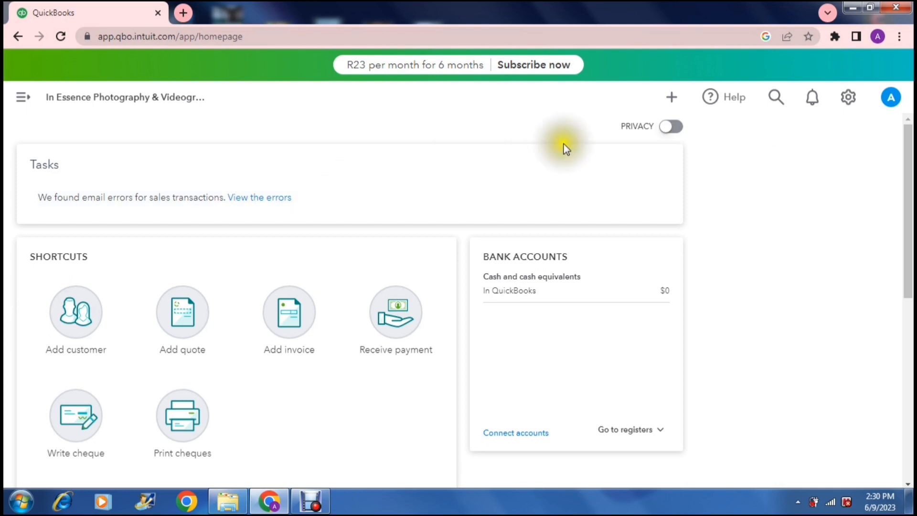
Dismiss the email errors task and look over the help and company settings options on the homepage
left_click(656, 197)
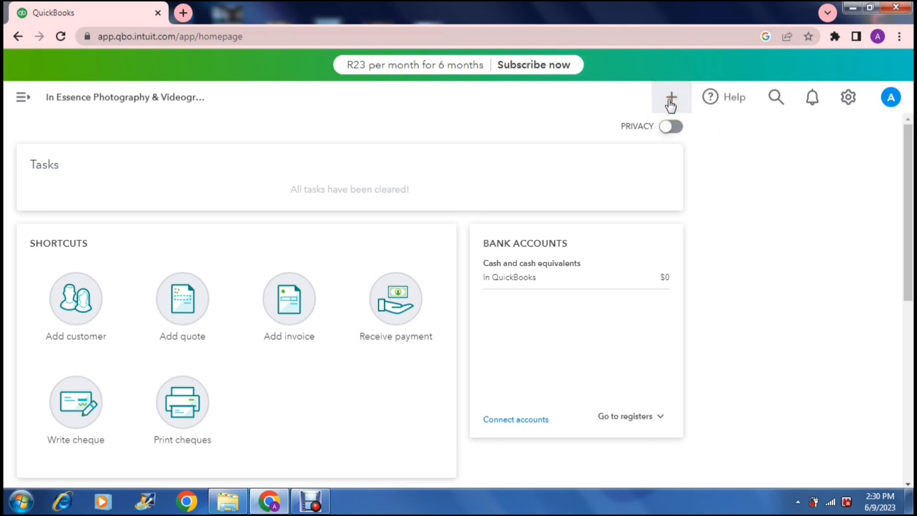
left_click(732, 102)
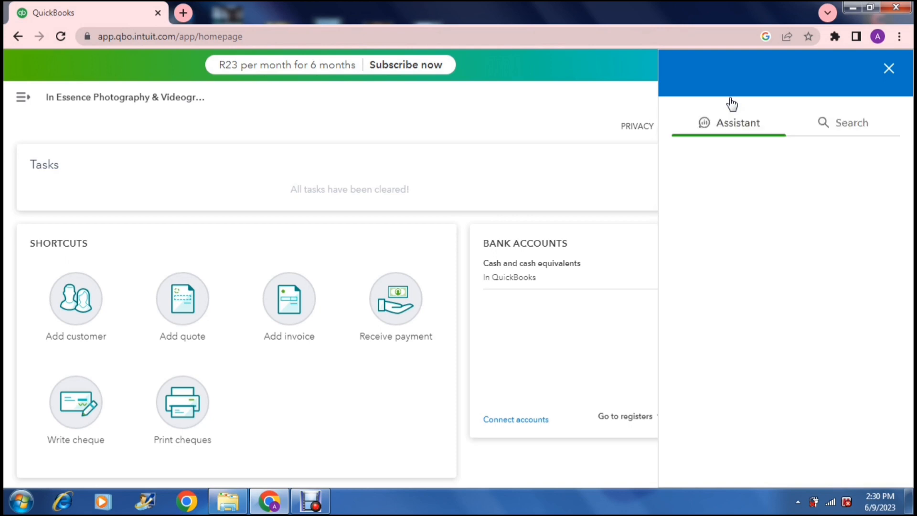
left_click(889, 69)
left_click(775, 99)
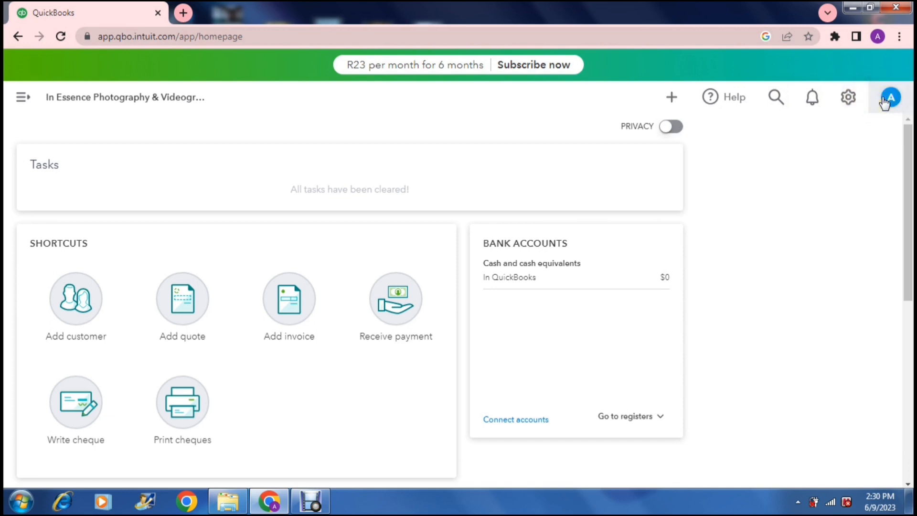
left_click(850, 100)
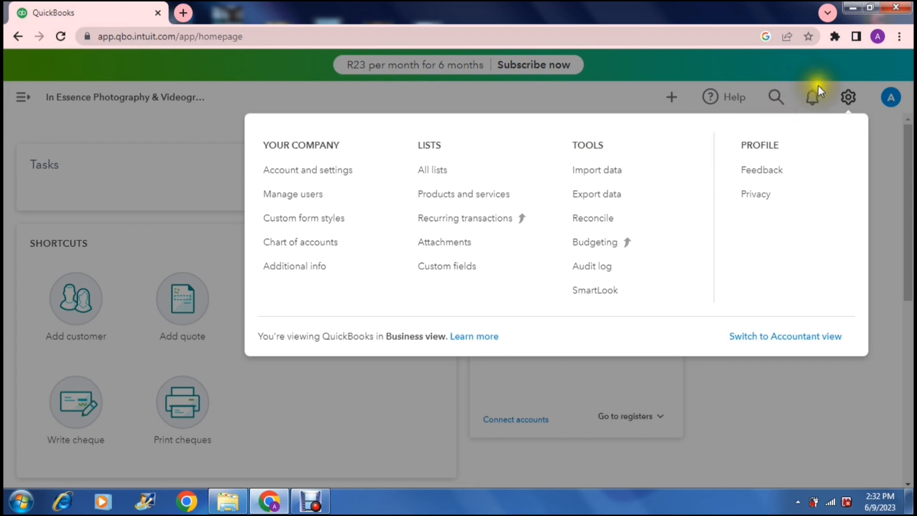
left_click(847, 99)
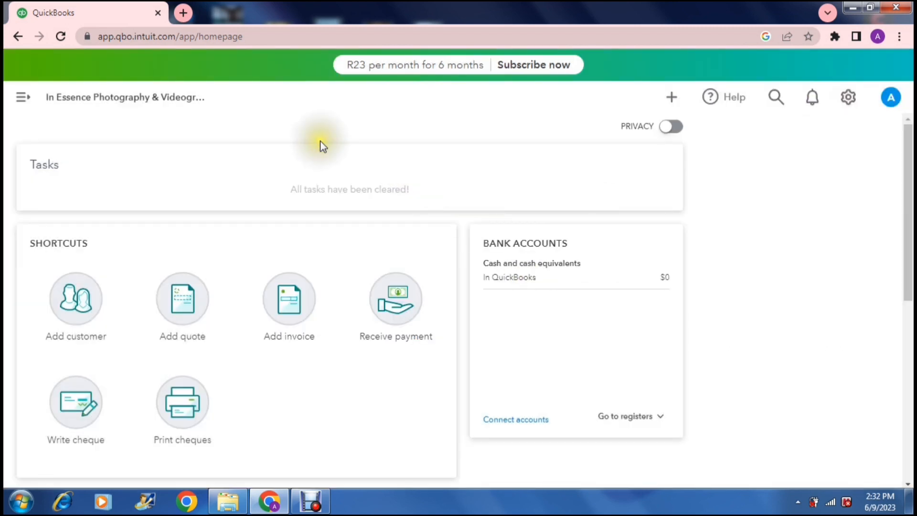
Expand the navigation menu and start a new customer invoice
left_click(24, 100)
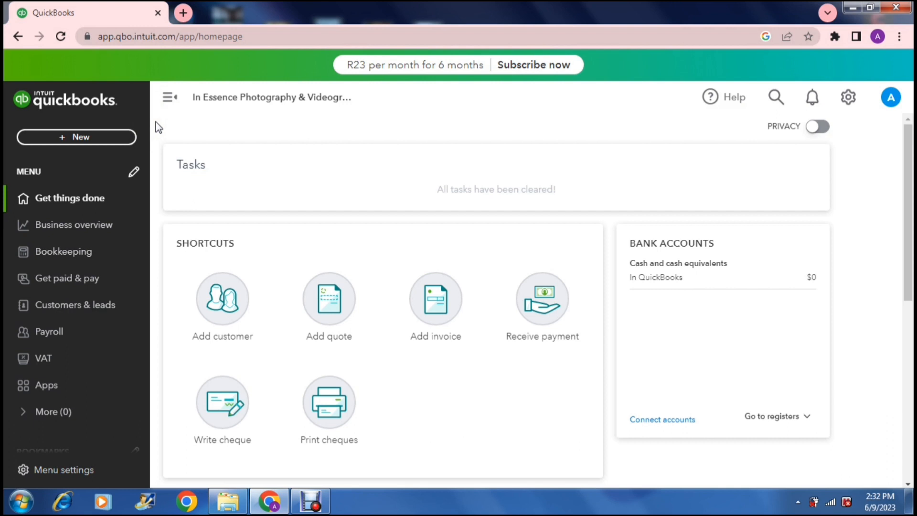
left_click(104, 140)
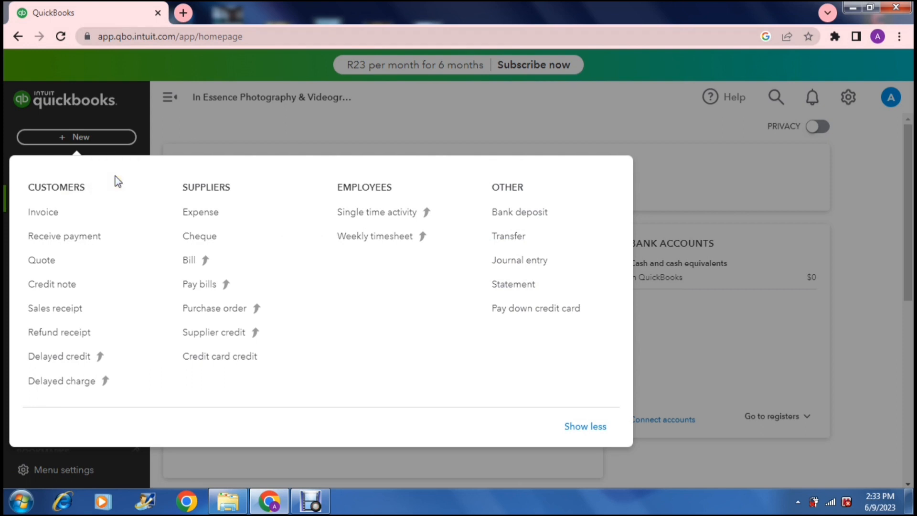
left_click(73, 216)
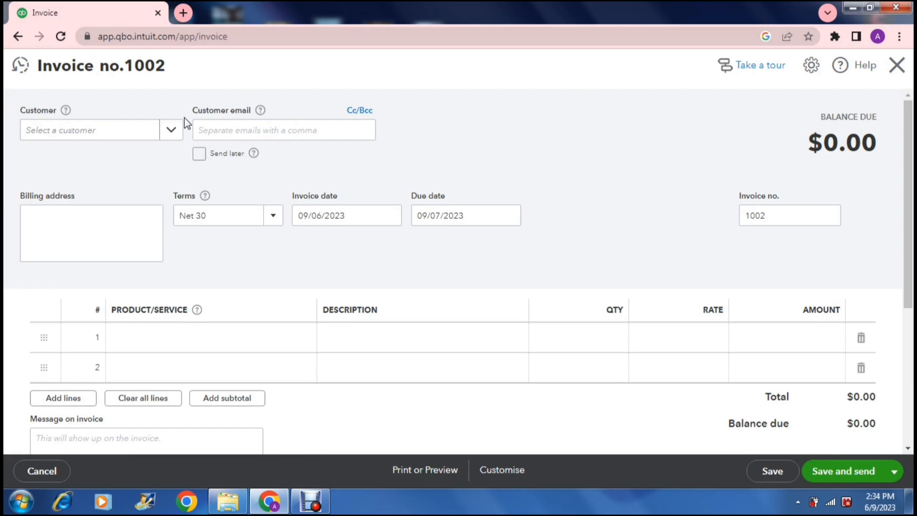
Add a new customer from the invoice by entering the customer's name, and save the record from the full customer details
left_click(183, 120)
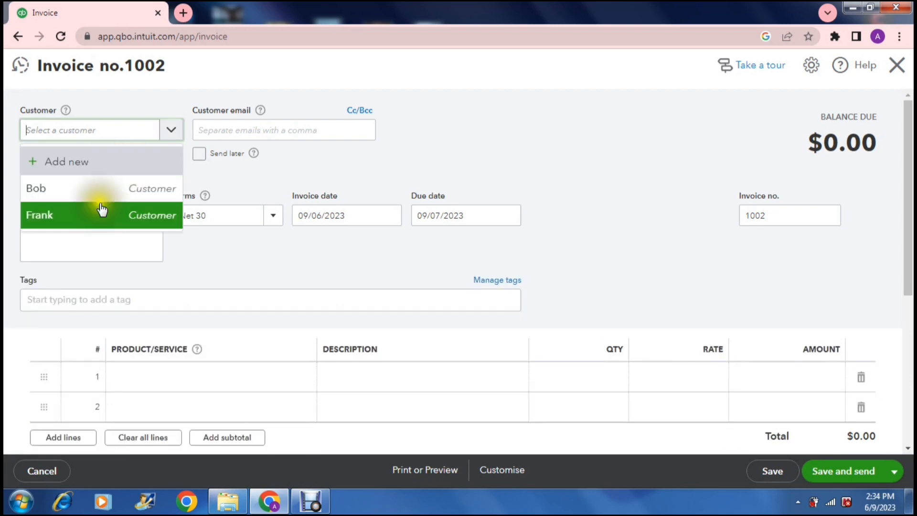
left_click(107, 172)
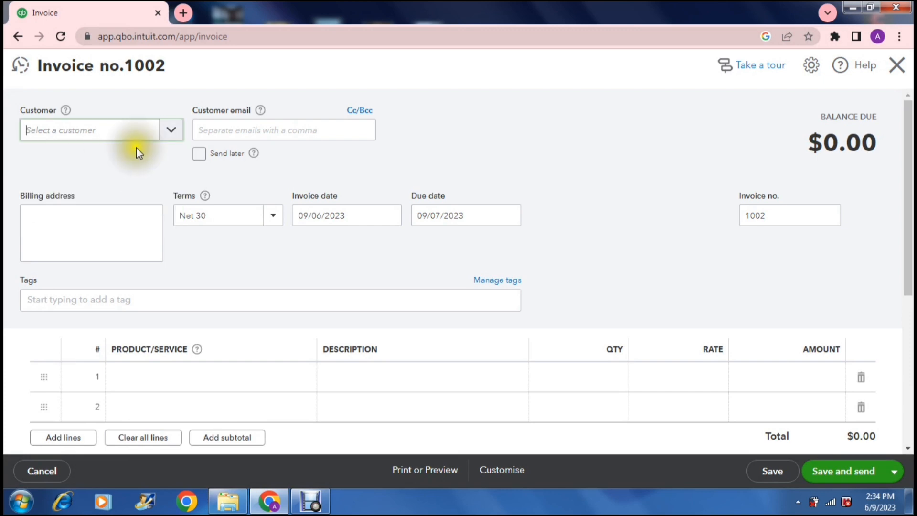
left_click(219, 129)
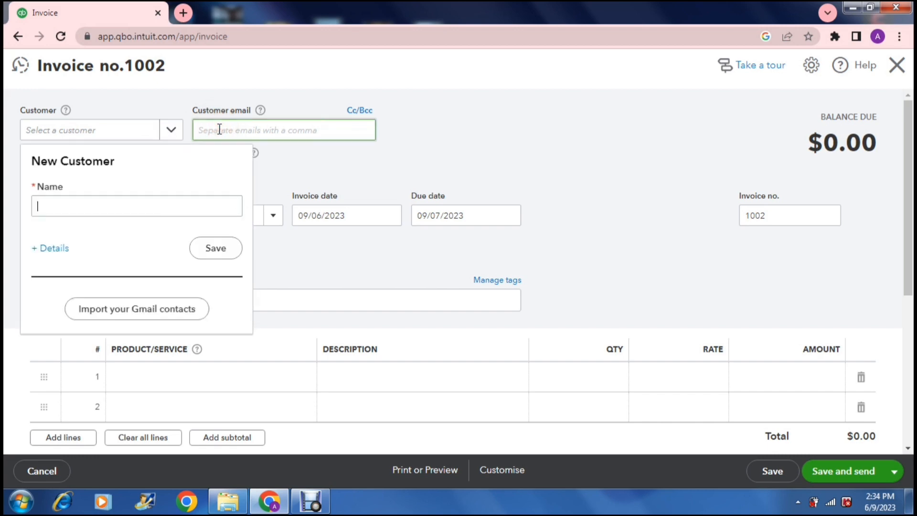
left_click(114, 132)
left_click(117, 152)
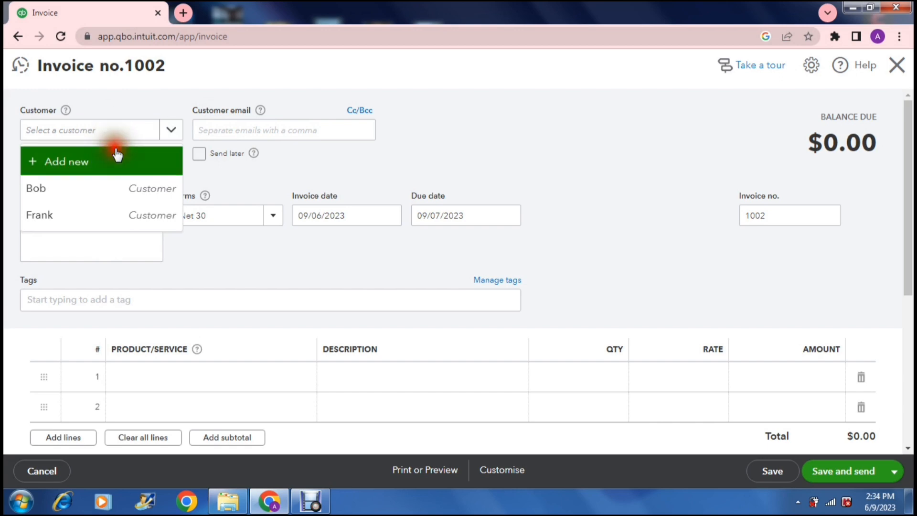
left_click(113, 204)
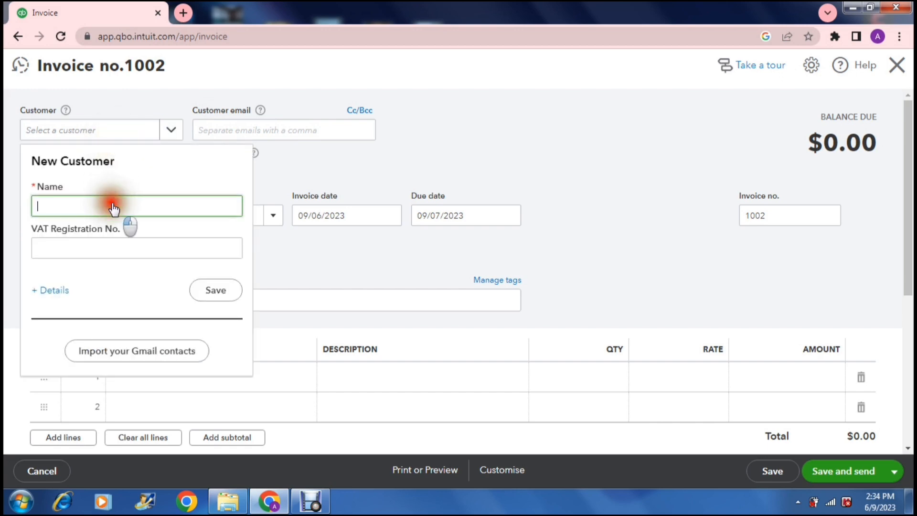
type("Anthony")
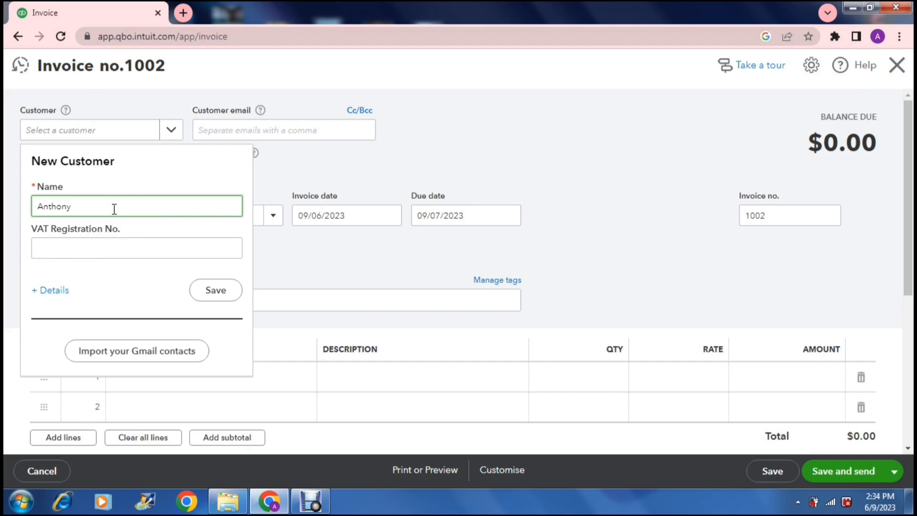
left_click(62, 291)
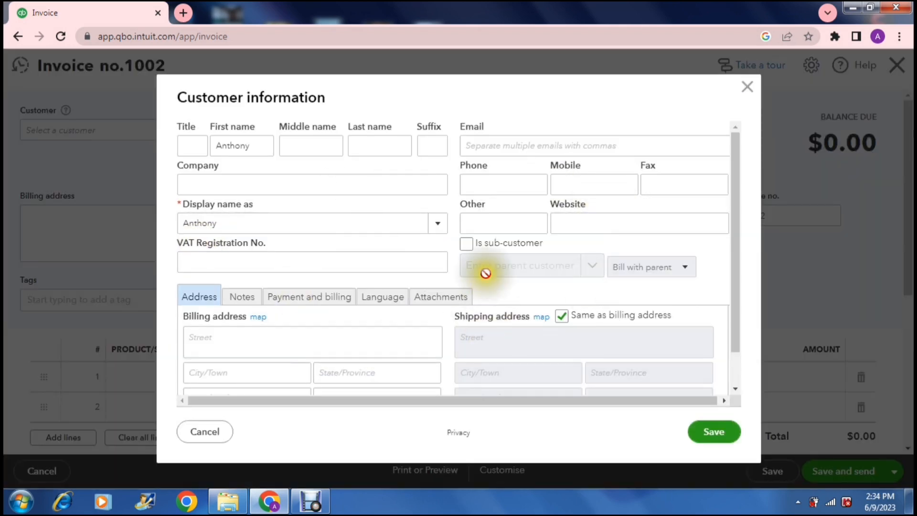
left_click_drag(736, 181, 729, 135)
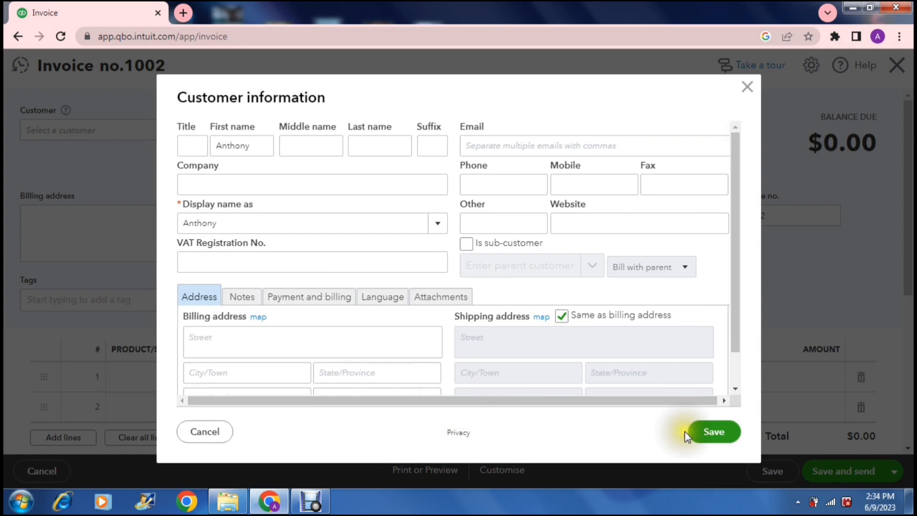
left_click(701, 435)
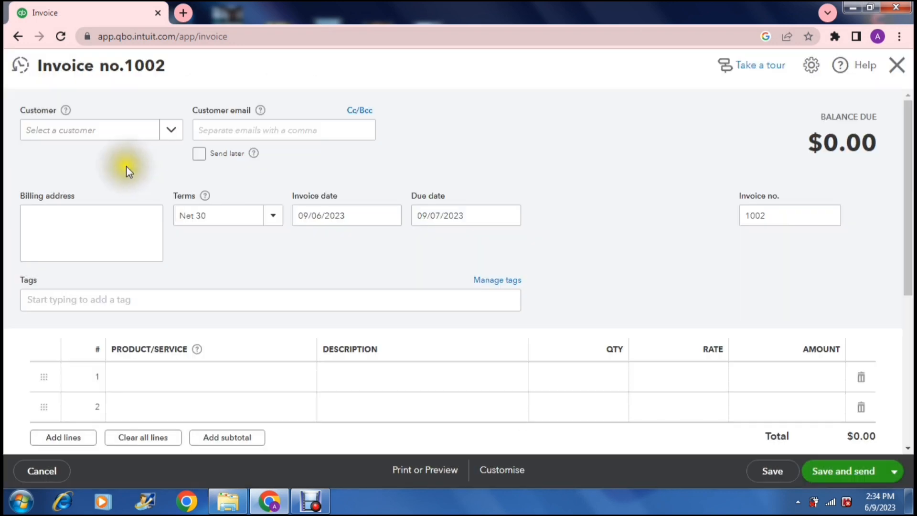
left_click(169, 130)
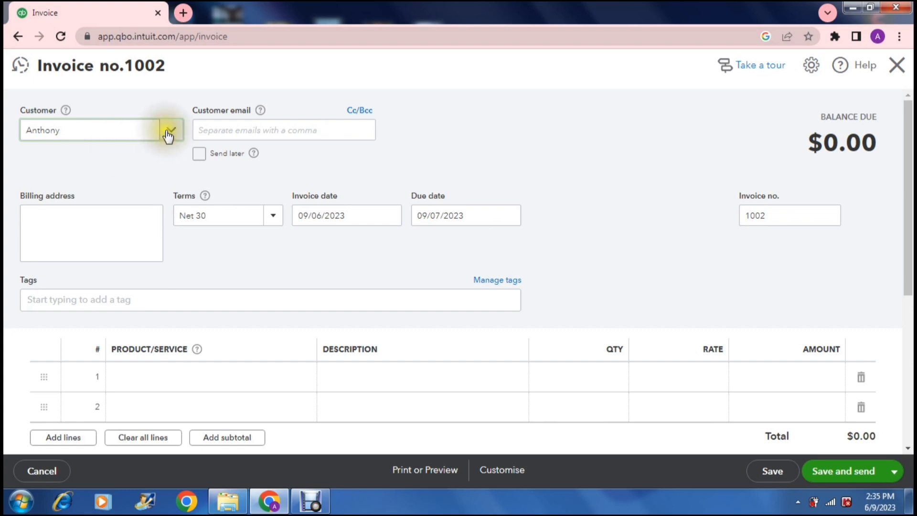
left_click(167, 130)
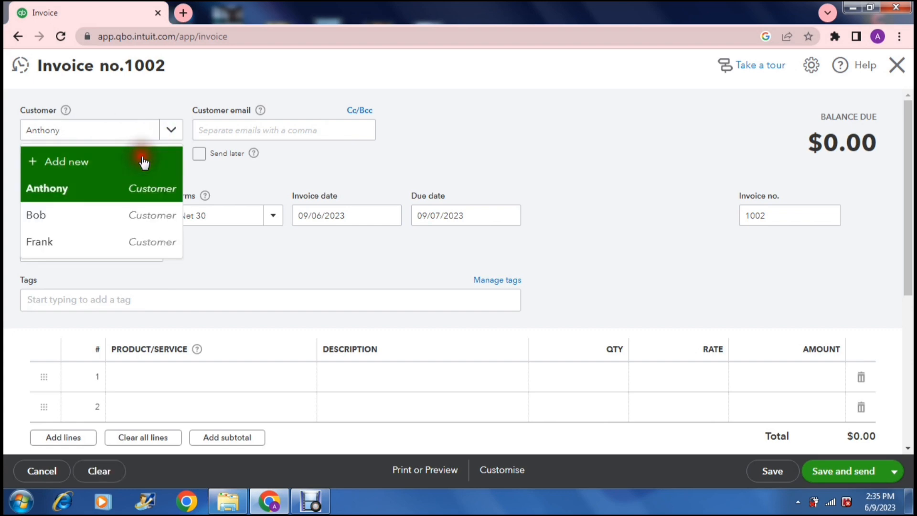
left_click(142, 159)
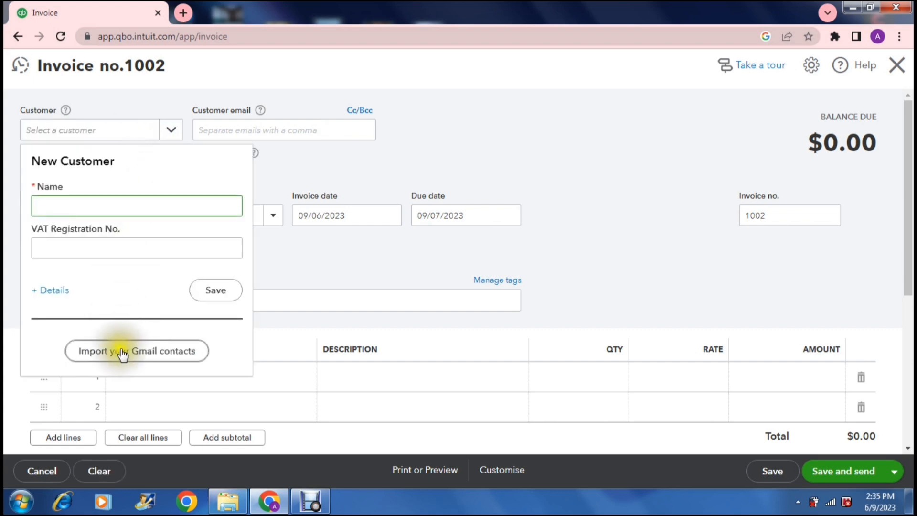
left_click(289, 172)
Assign the invoice to the existing customer listed directly below the newly added one, and check the billing address and terms
left_click(167, 135)
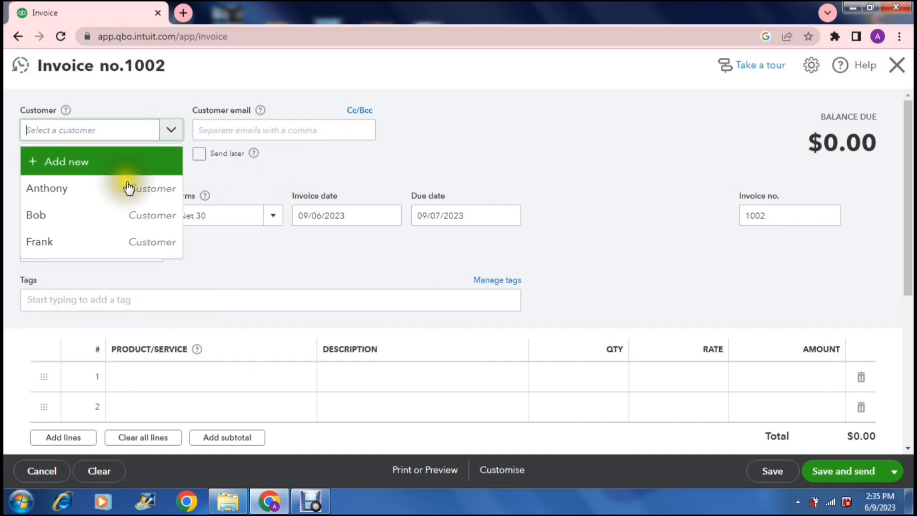
left_click(117, 221)
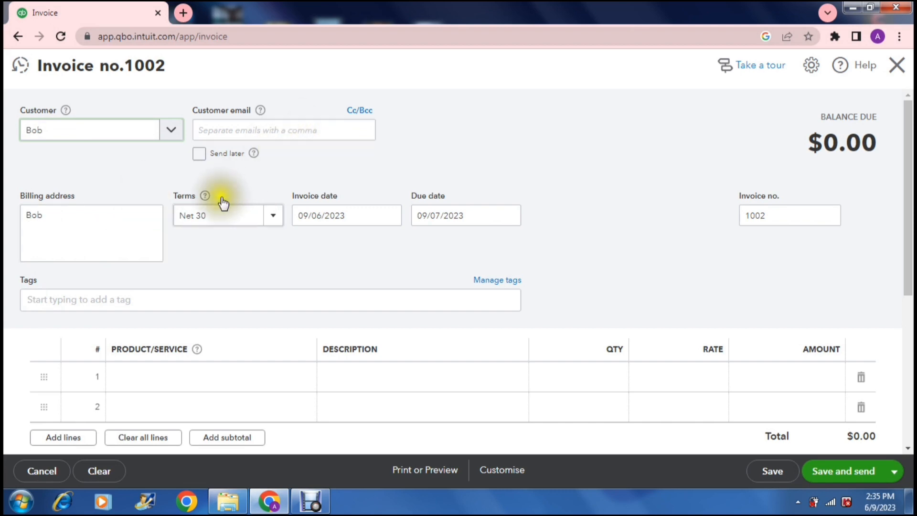
left_click(121, 230)
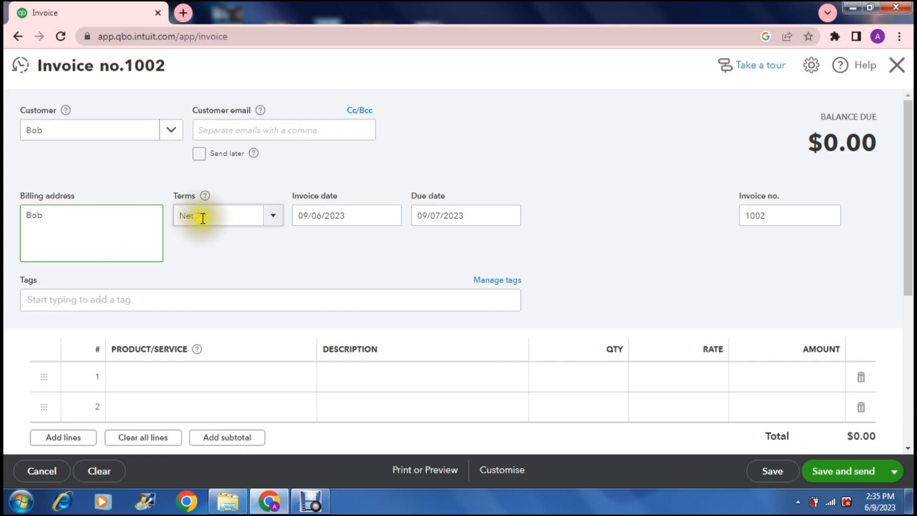
mouse_move(205, 201)
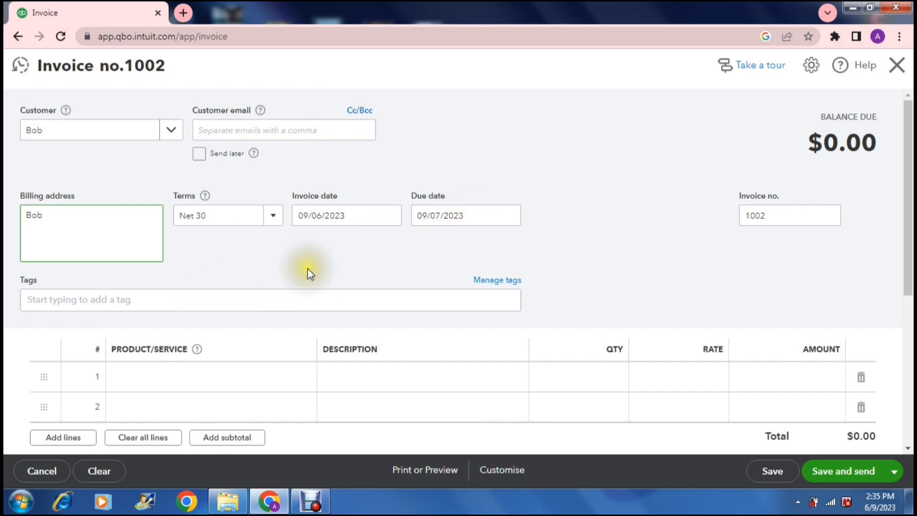
left_click(337, 246)
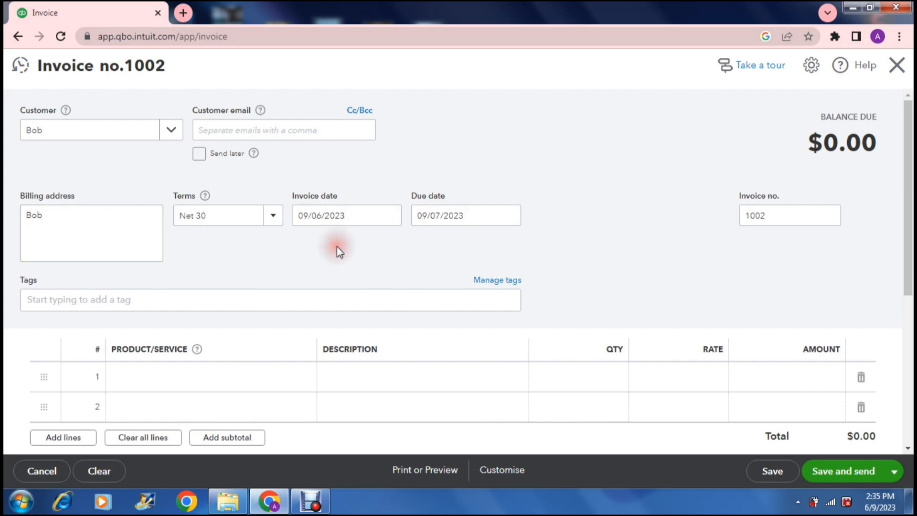
Choose Services as the product/service on the first invoice line and describe it as "Photo Shoot"
scroll(337, 247, "down", 1)
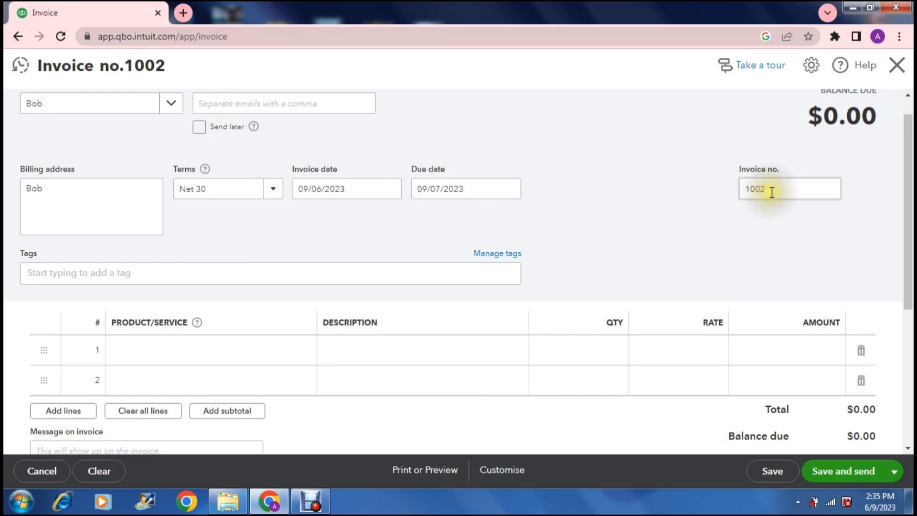
scroll(667, 184, "down", 3)
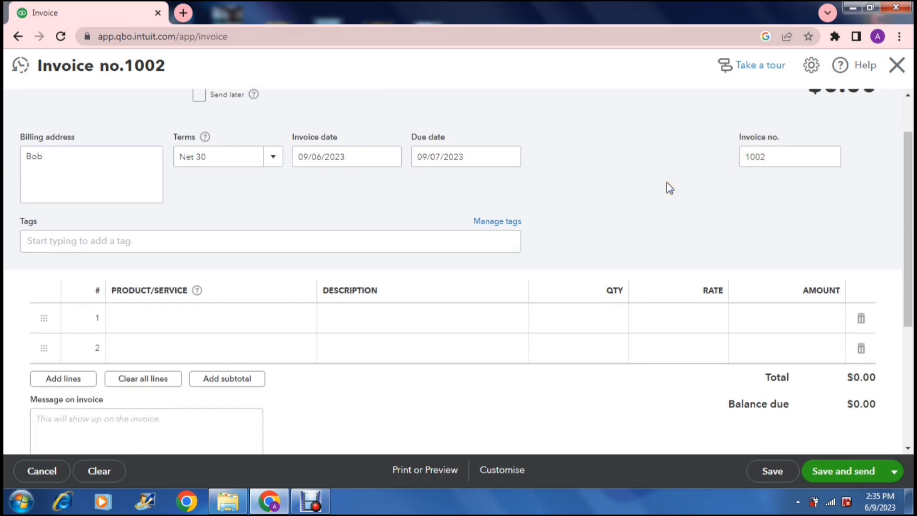
scroll(667, 183, "down", 1)
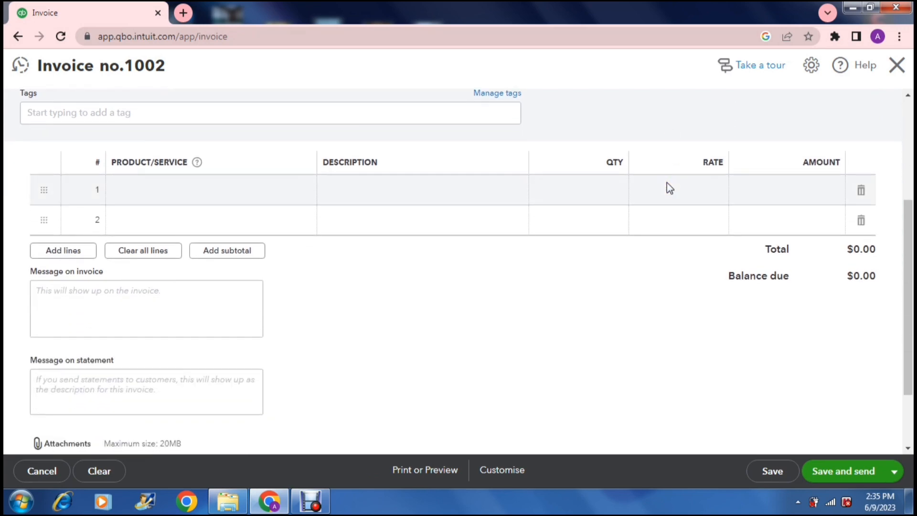
left_click(218, 192)
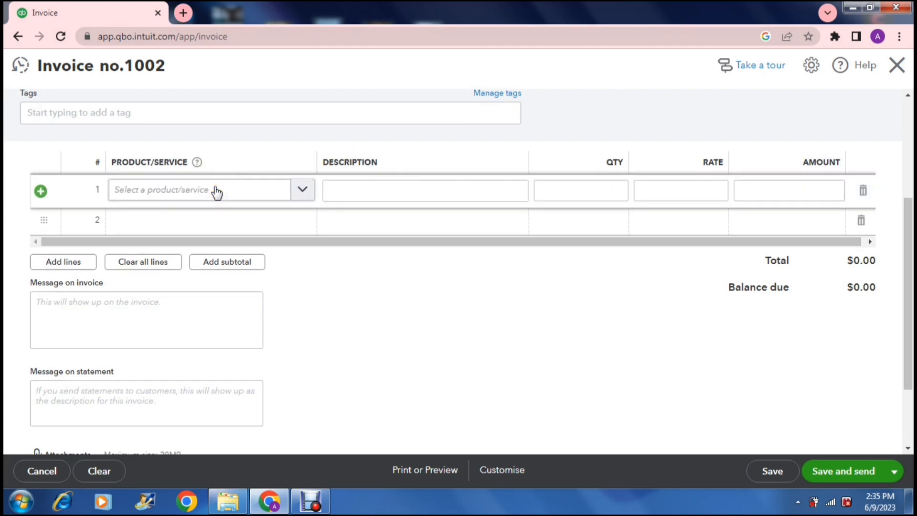
left_click(302, 189)
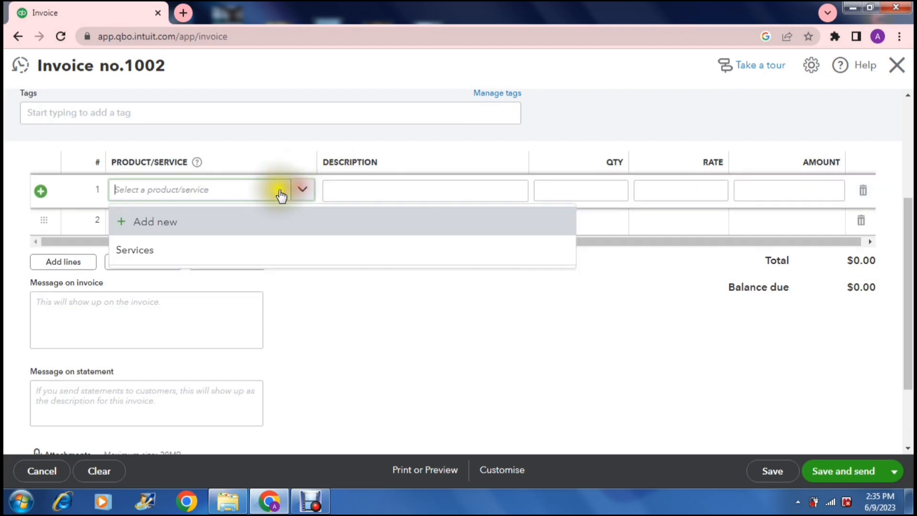
left_click(190, 252)
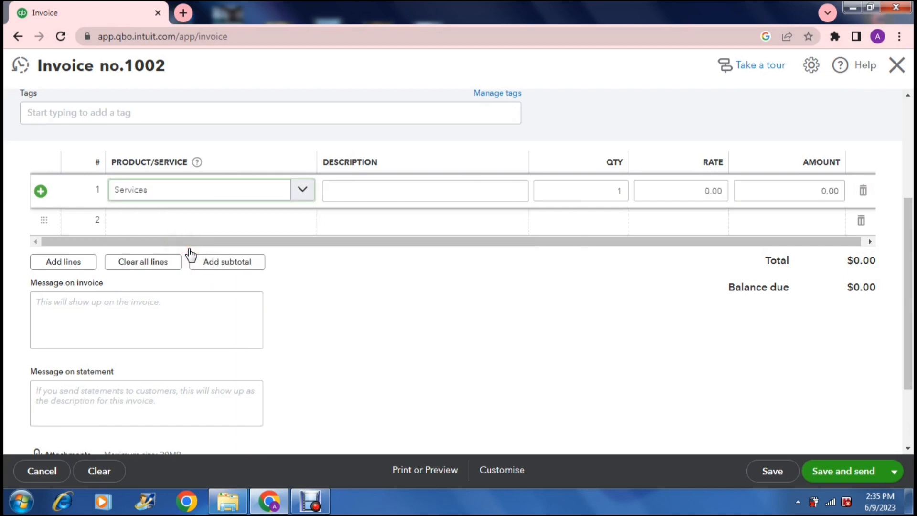
left_click(335, 191)
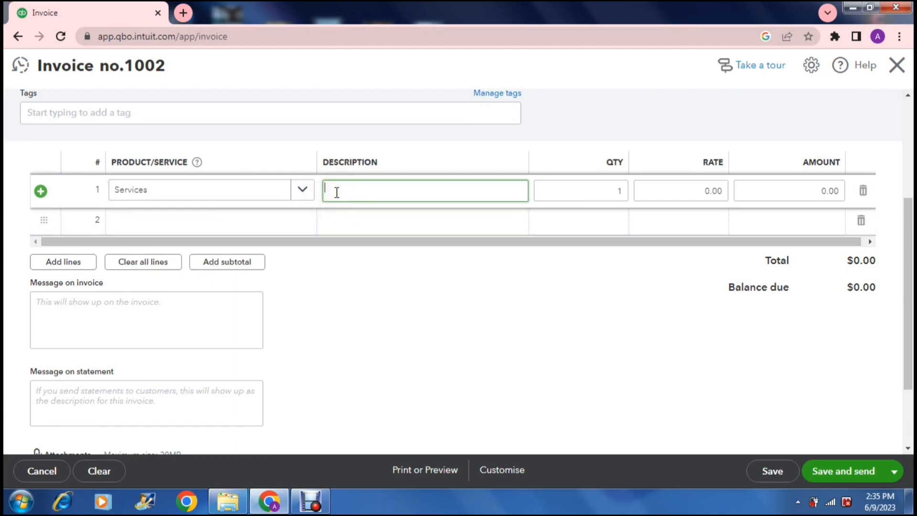
type("Photo Shoot")
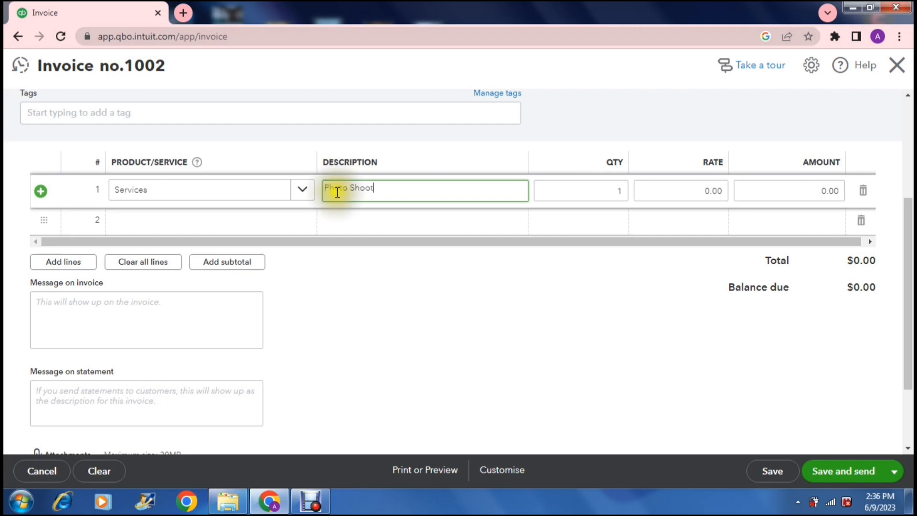
Set the quantity to 3 and the rate to 50 on the Photo Shoot invoice line
left_click(552, 189)
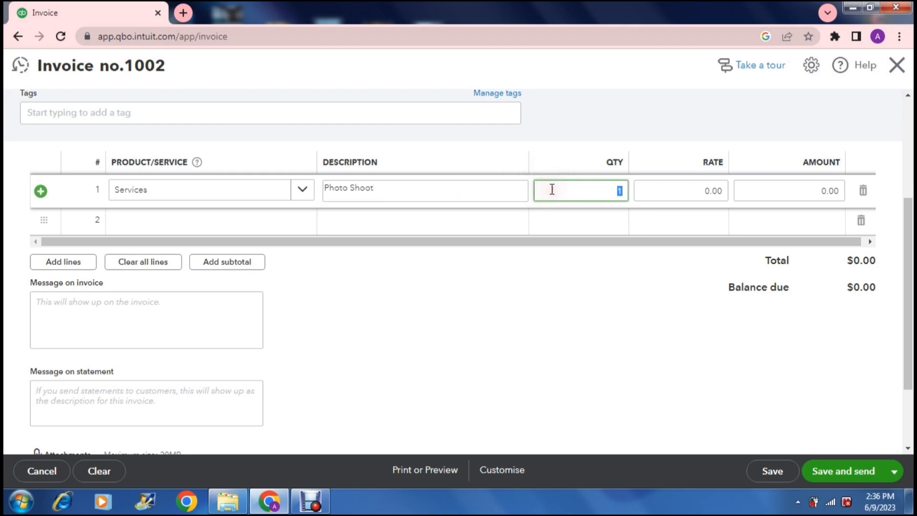
type("3")
left_click(671, 186)
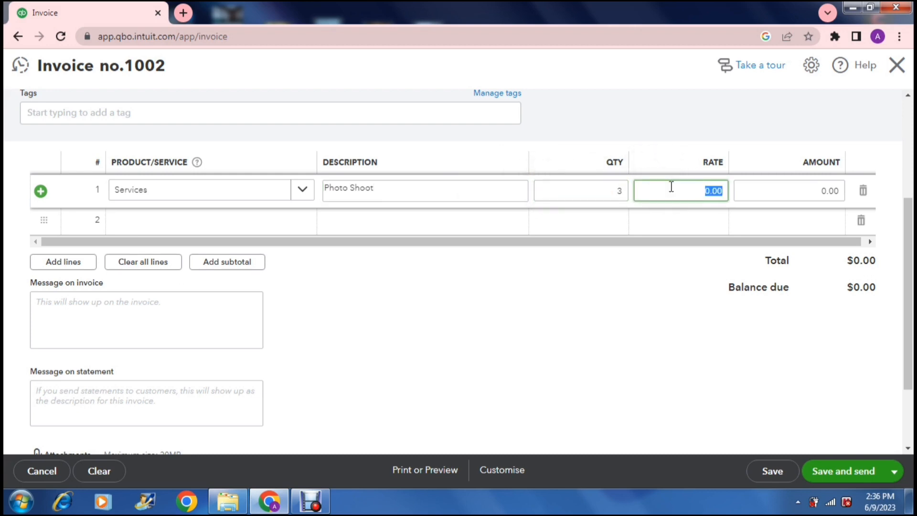
type("50")
left_click(777, 191)
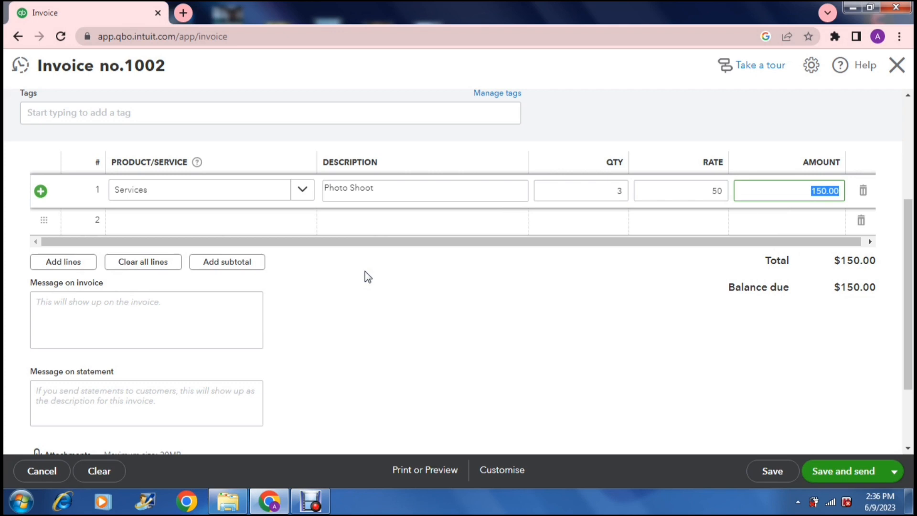
Save the completed invoice and open its email for sending
left_click_drag(911, 256, 911, 296)
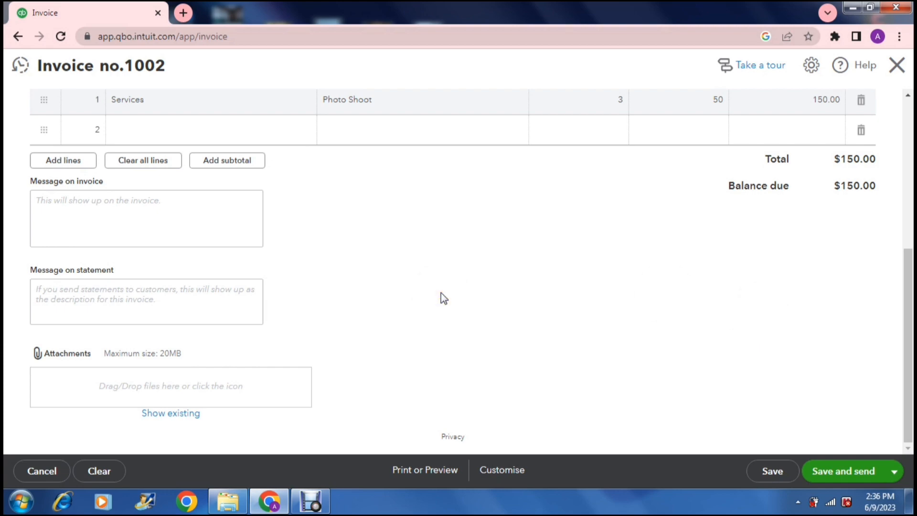
left_click_drag(911, 297, 911, 333)
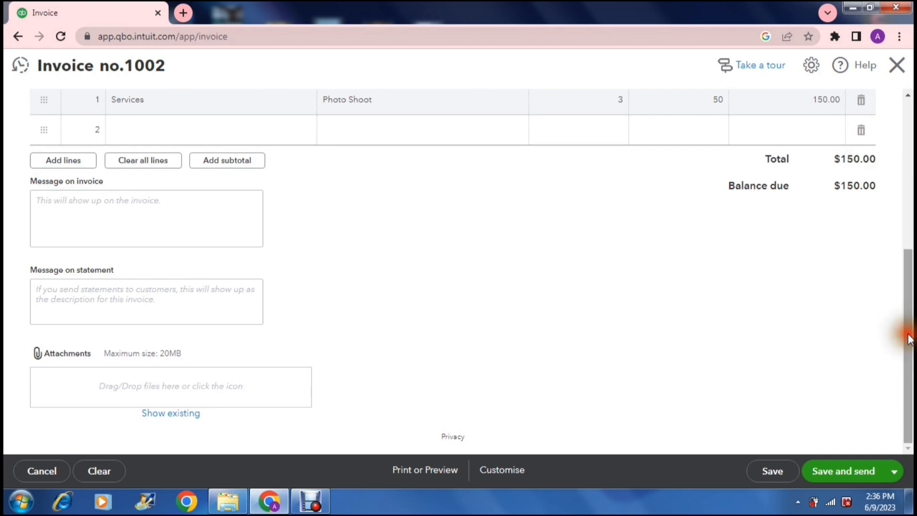
left_click(839, 472)
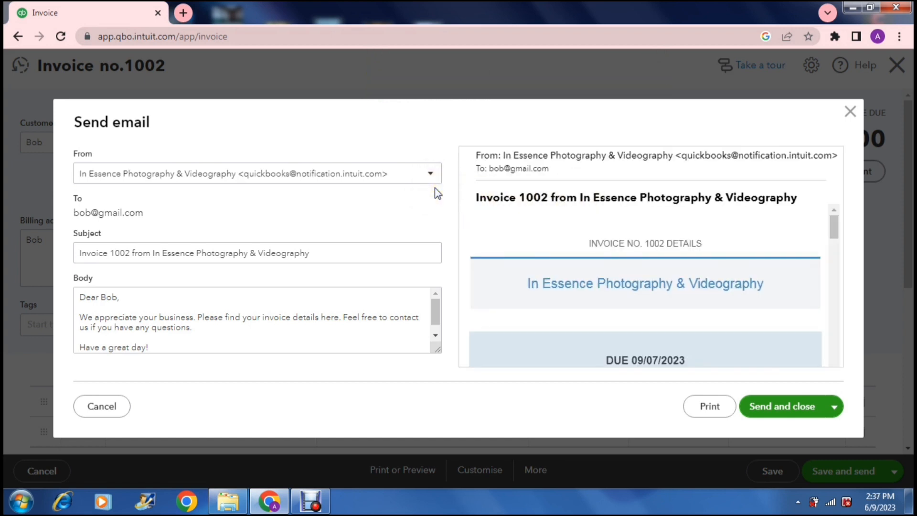
Review the full email message and the invoice preview, and send the invoice to the customer
left_click(362, 132)
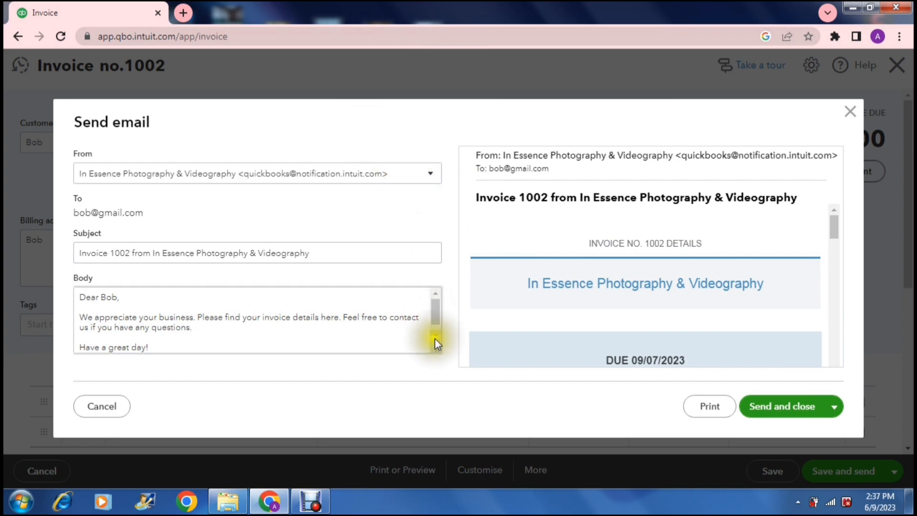
left_click_drag(435, 349, 437, 367)
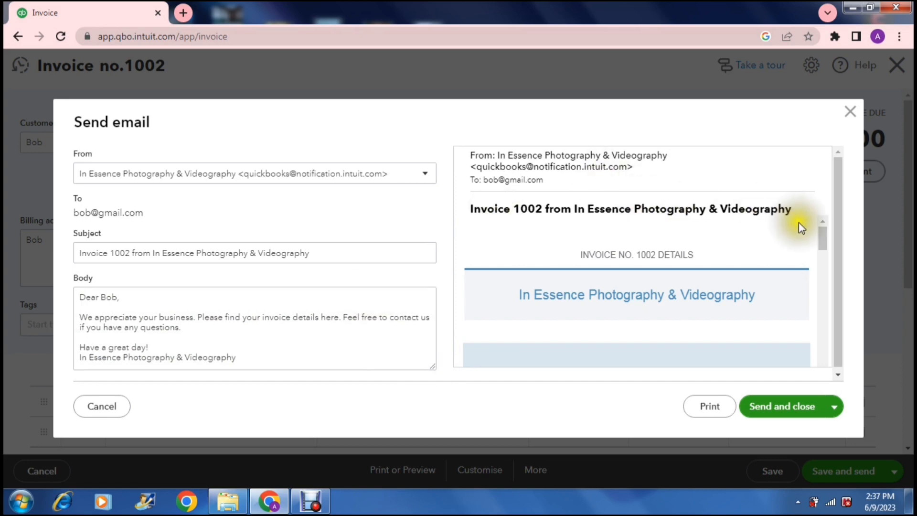
left_click_drag(820, 233, 824, 360)
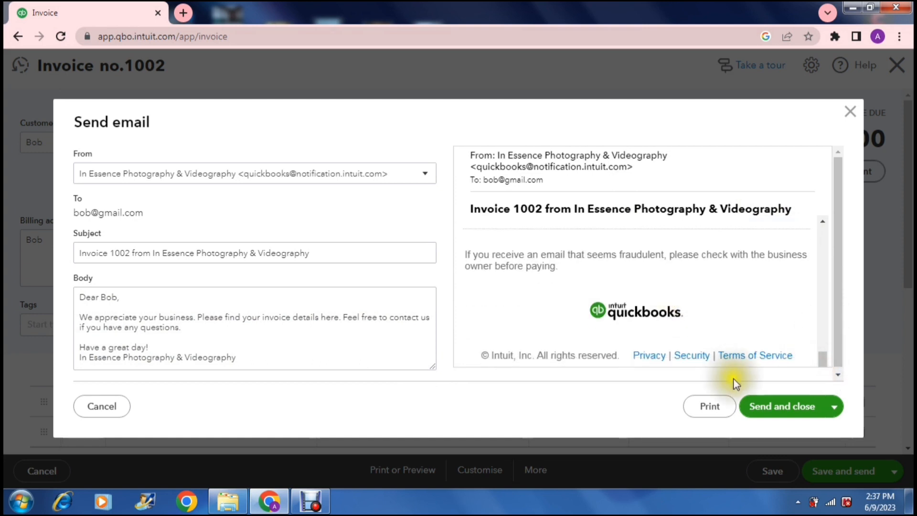
left_click(779, 410)
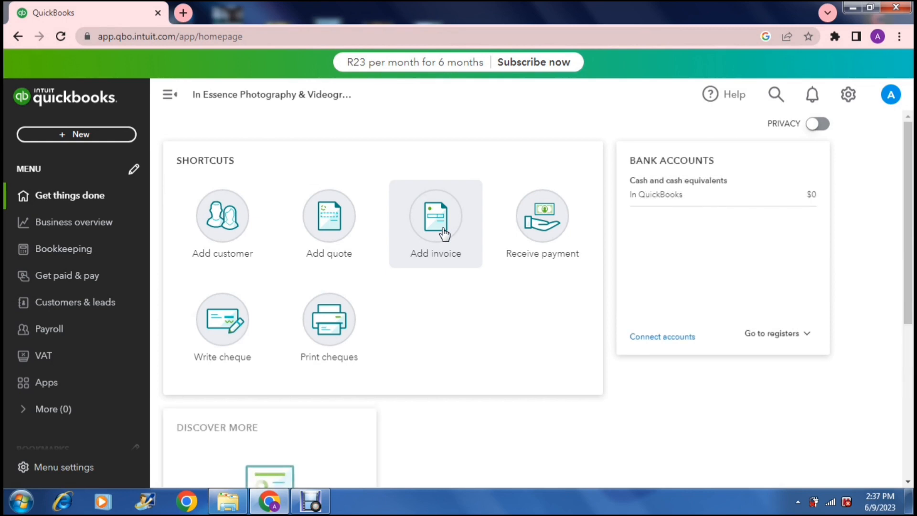
Start a new customer quote and assign it to the last customer in the customer list
left_click(112, 135)
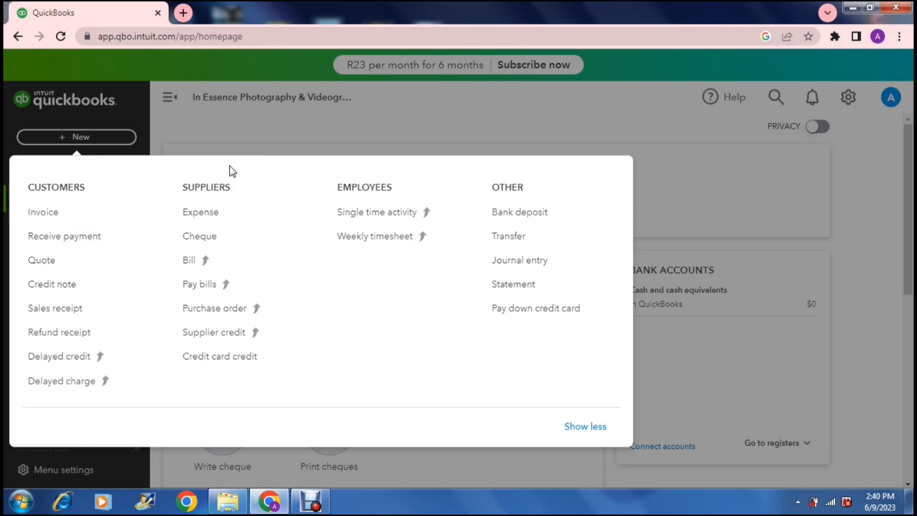
left_click(124, 178)
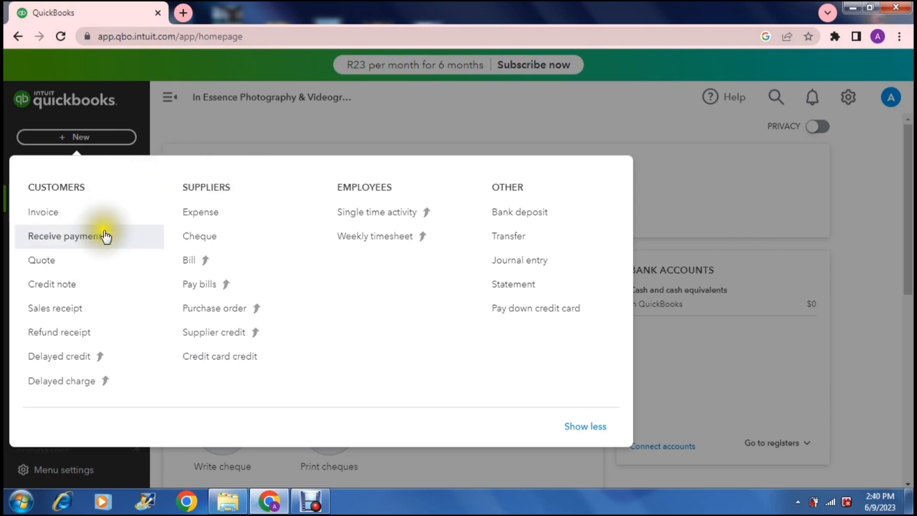
left_click(77, 273)
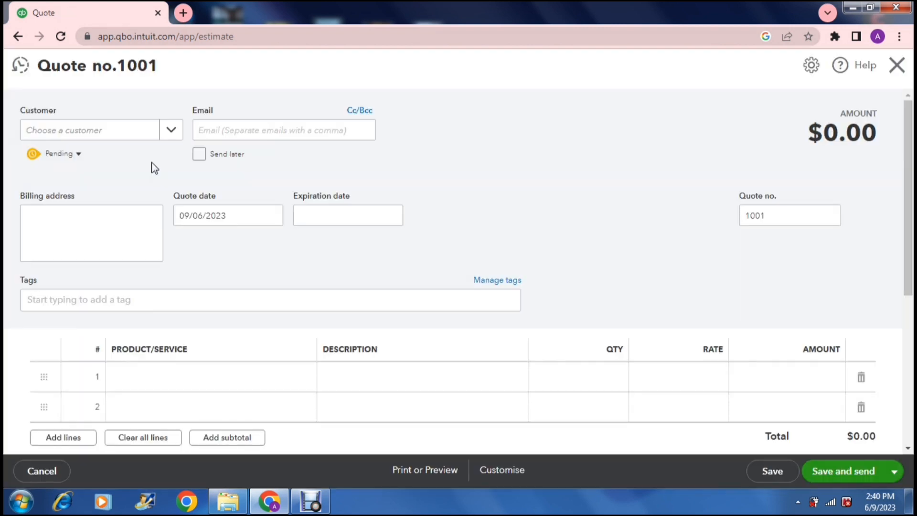
left_click(171, 130)
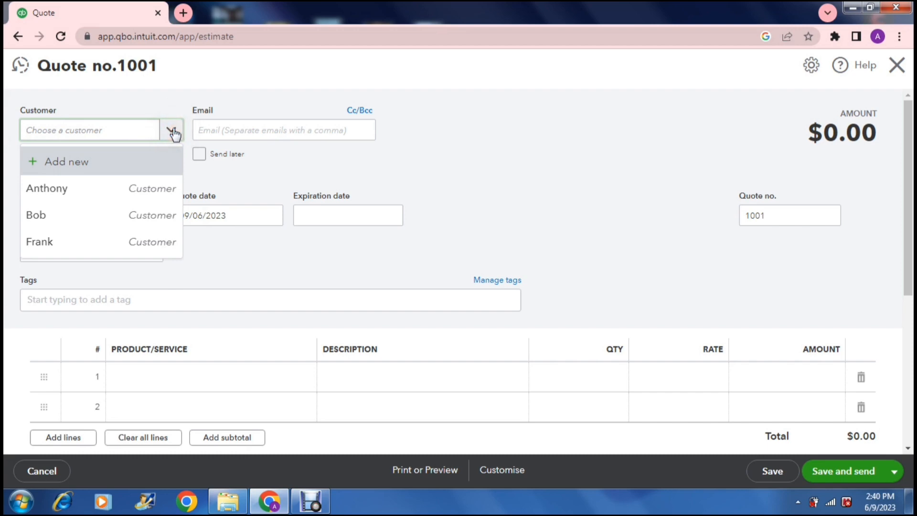
left_click(113, 240)
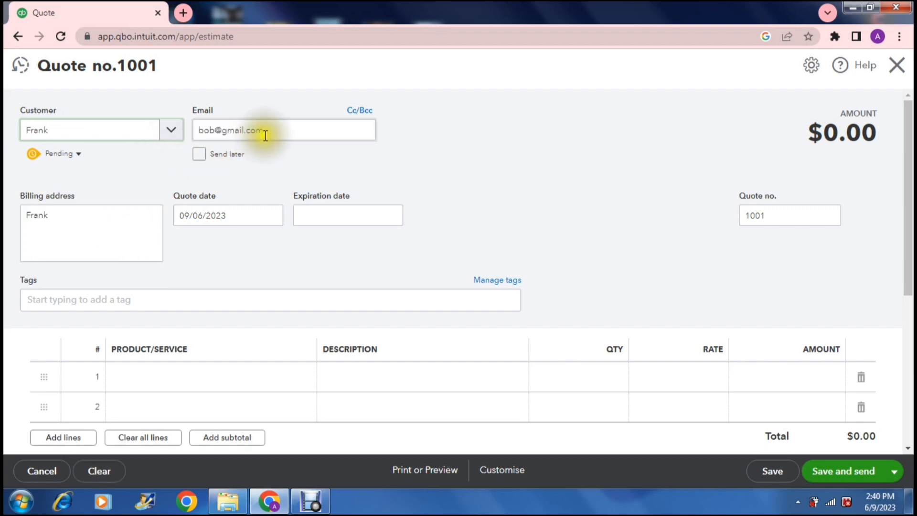
Replace the part before the @ in the quote's email address so it matches the chosen customer's name
left_click(214, 132)
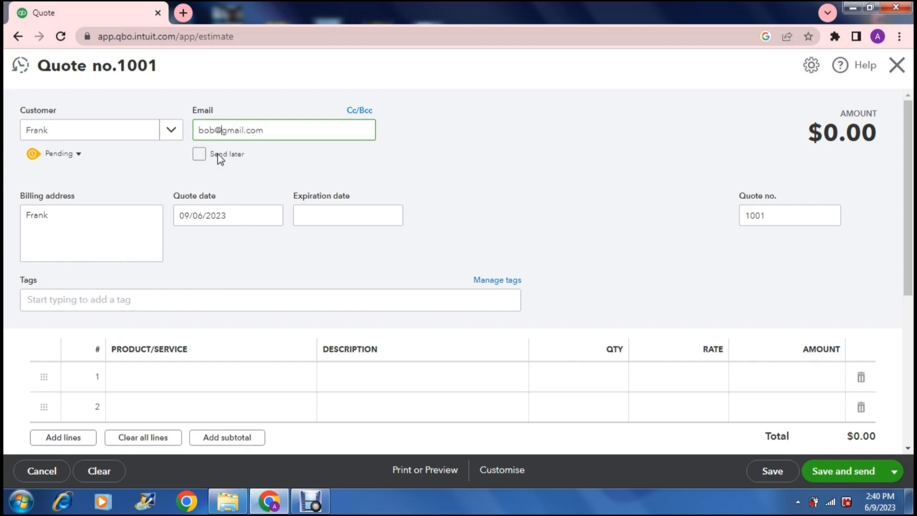
key("BackSpace")
key("BackSpace")
key("BackSpace")
type("frank")
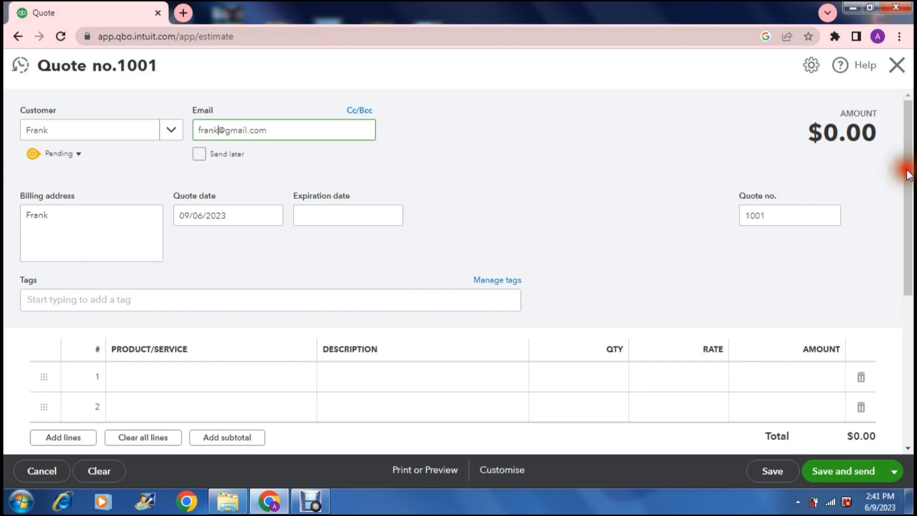
Try to save and send the quote without line items, and leave it without saving
left_click_drag(907, 170, 910, 237)
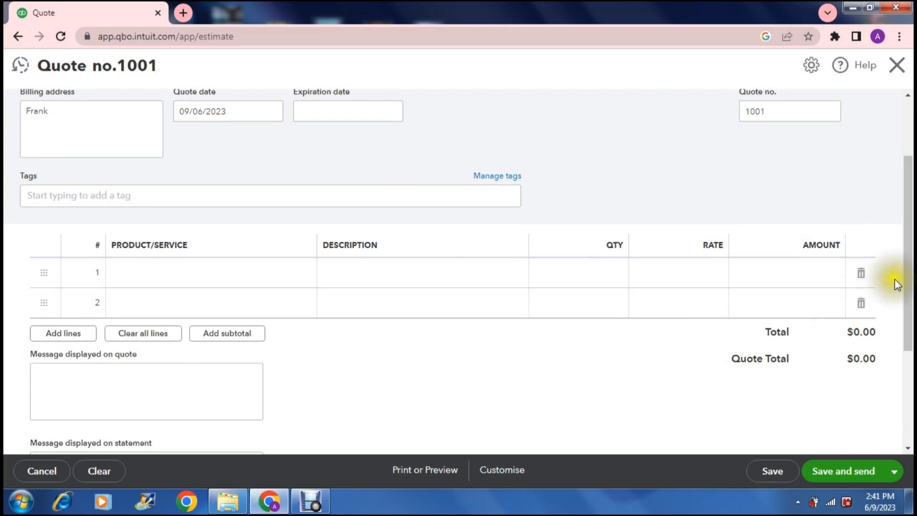
left_click_drag(907, 282, 909, 411)
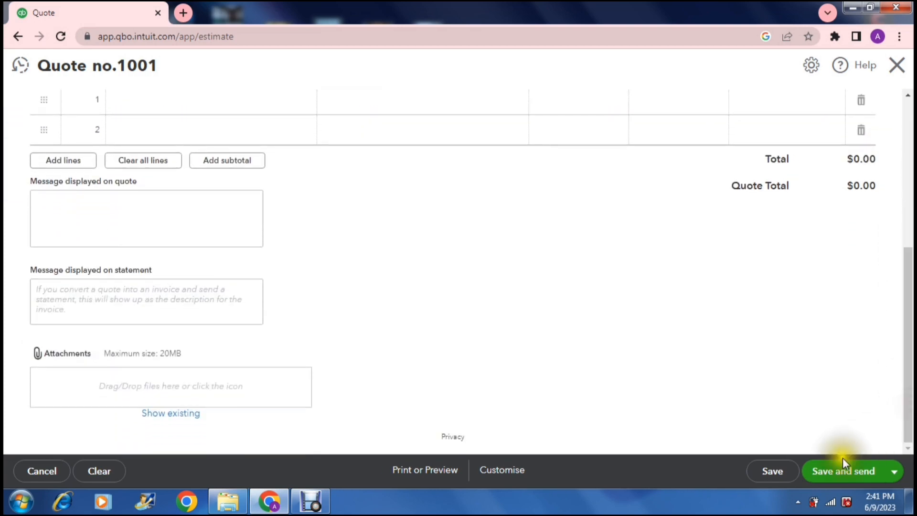
left_click(843, 477)
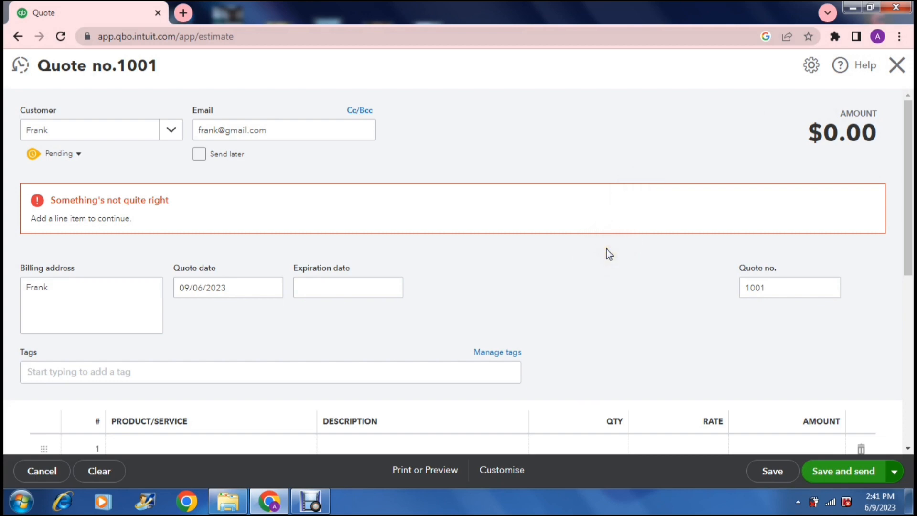
left_click(897, 71)
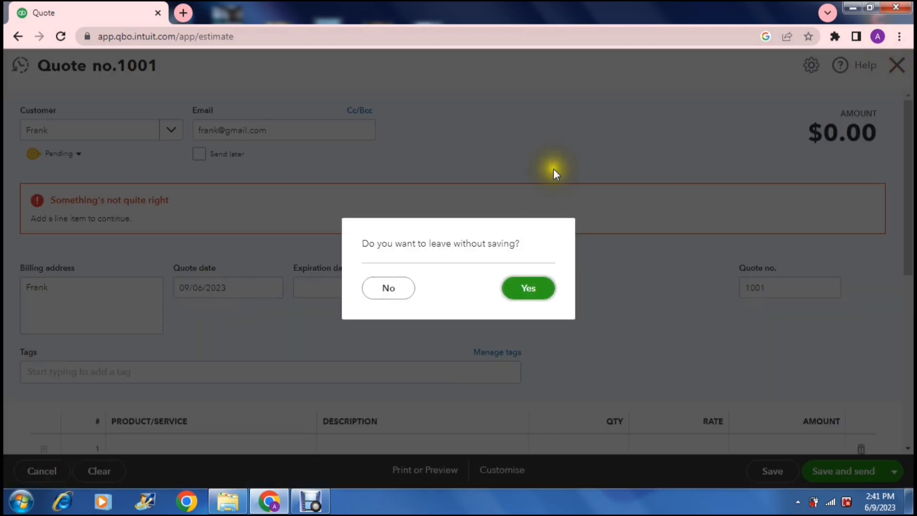
left_click(510, 286)
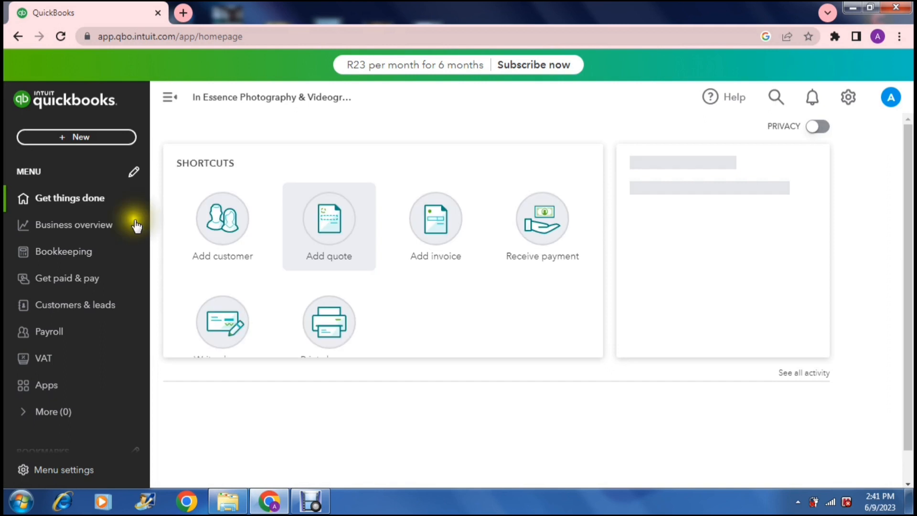
Open the business overview and examine the profit and loss, expenses, bank accounts, invoices and sales summaries
left_click(79, 229)
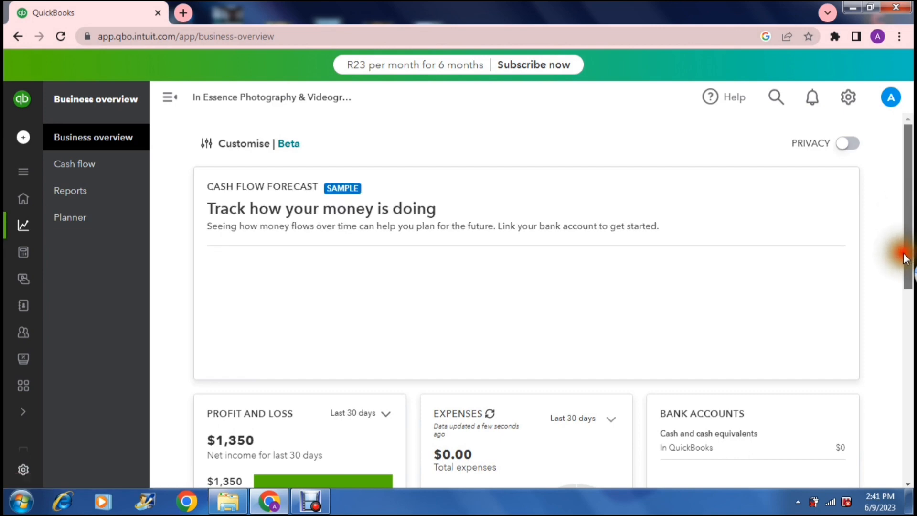
scroll(904, 258, "down", 2)
scroll(905, 268, "down", 1)
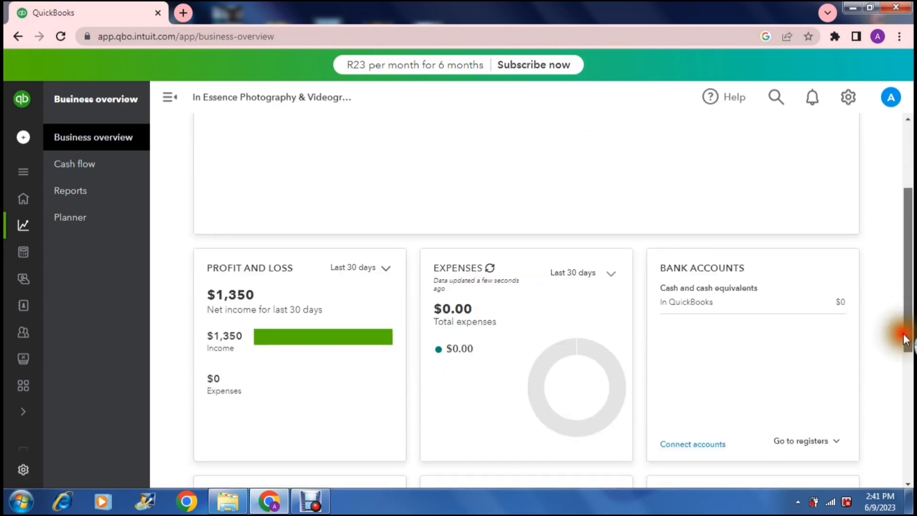
scroll(903, 337, "down", 1)
scroll(896, 423, "down", 3)
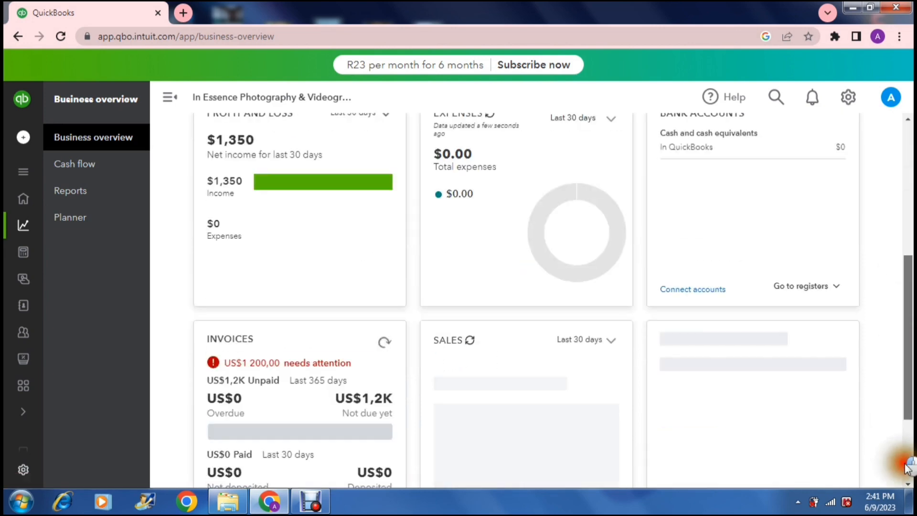
scroll(902, 449, "down", 3)
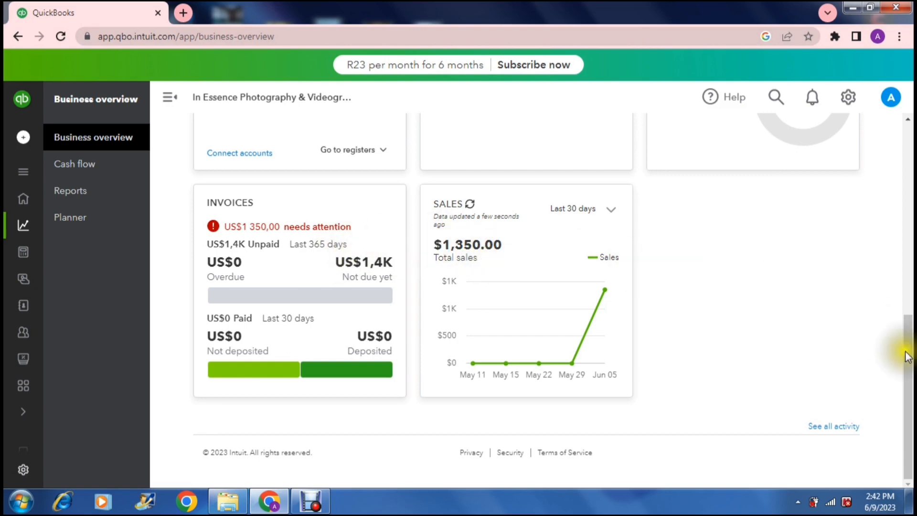
Turn privacy on to hide the financial information on the business overview, and turn it off again
left_click_drag(904, 349, 598, 140)
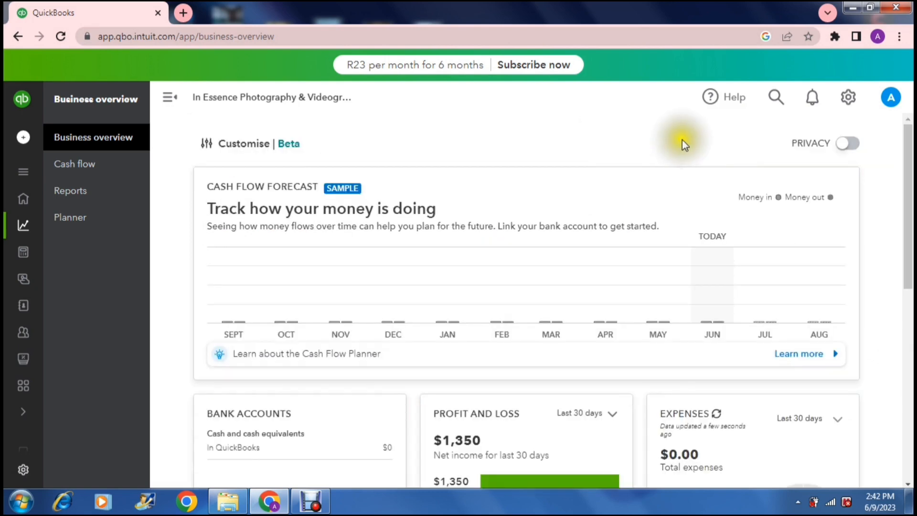
left_click(844, 144)
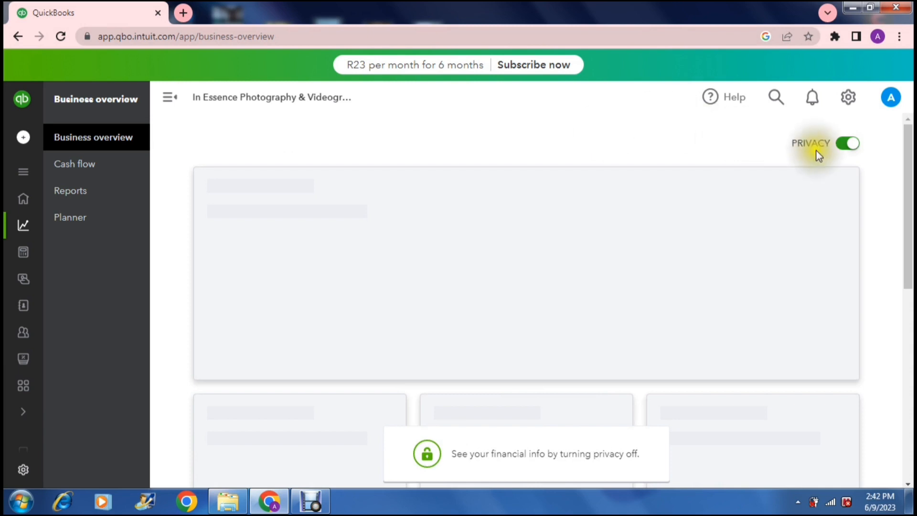
left_click(846, 144)
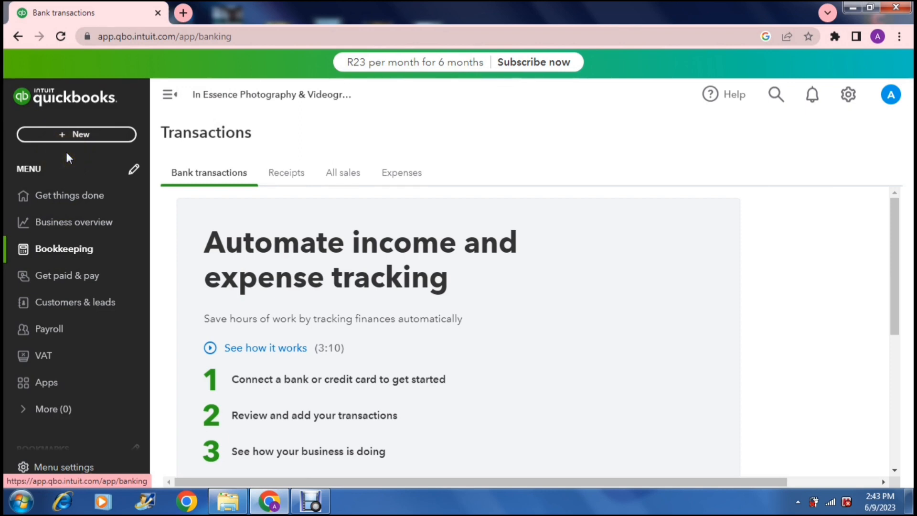
Open the My accountant page under Bookkeeping and examine the options for inviting or finding an accountant
left_click(66, 249)
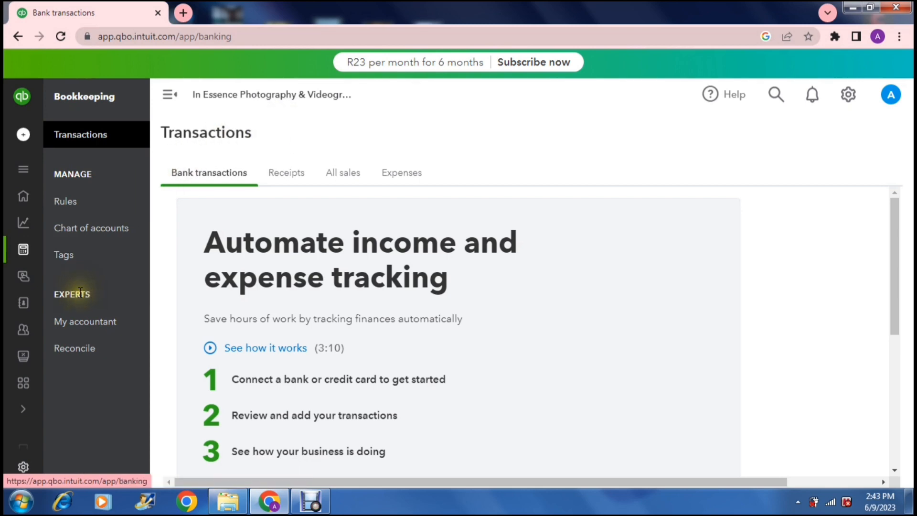
left_click(87, 326)
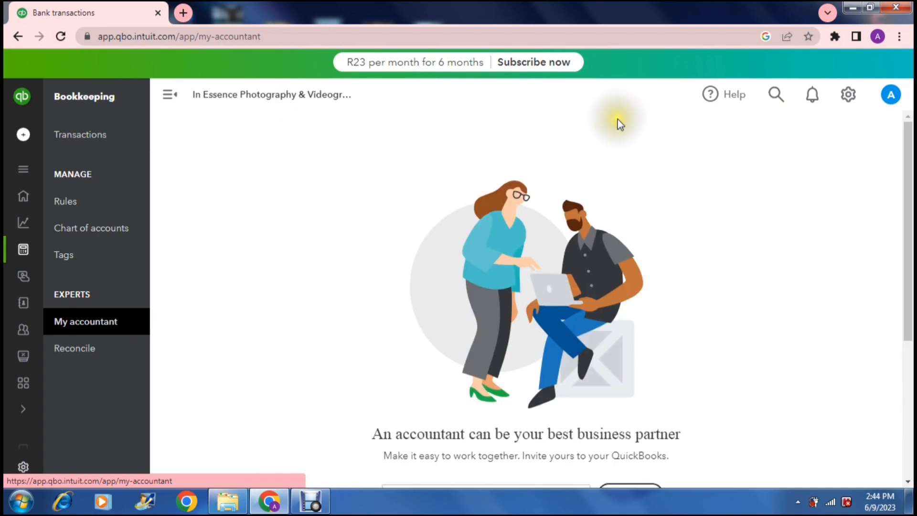
left_click_drag(910, 177, 902, 318)
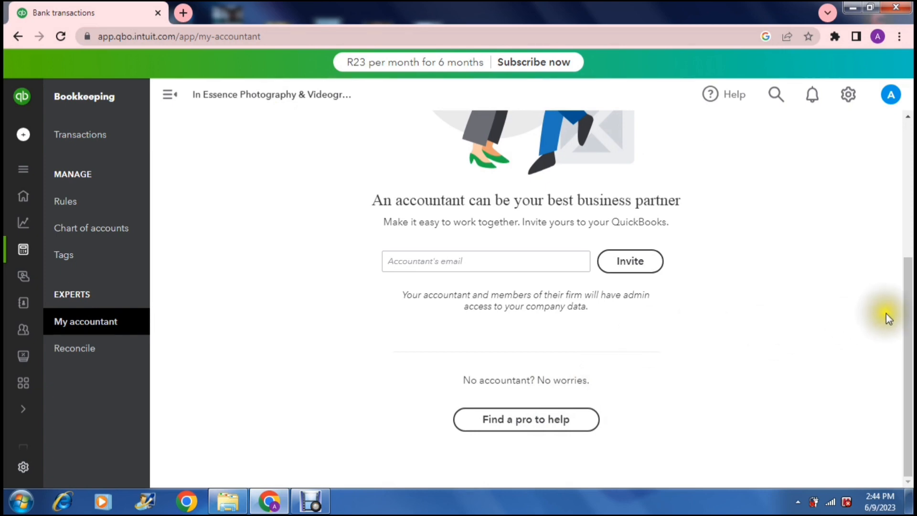
left_click_drag(902, 317, 903, 180)
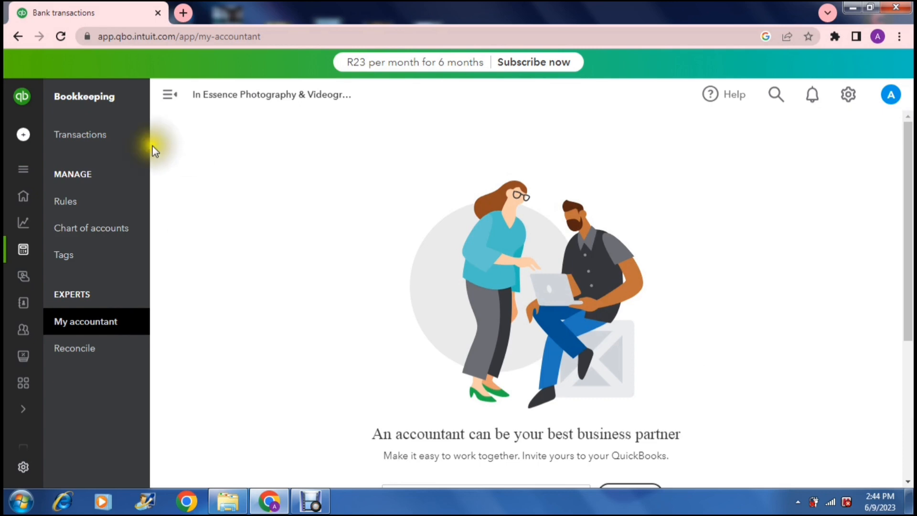
mouse_move(21, 96)
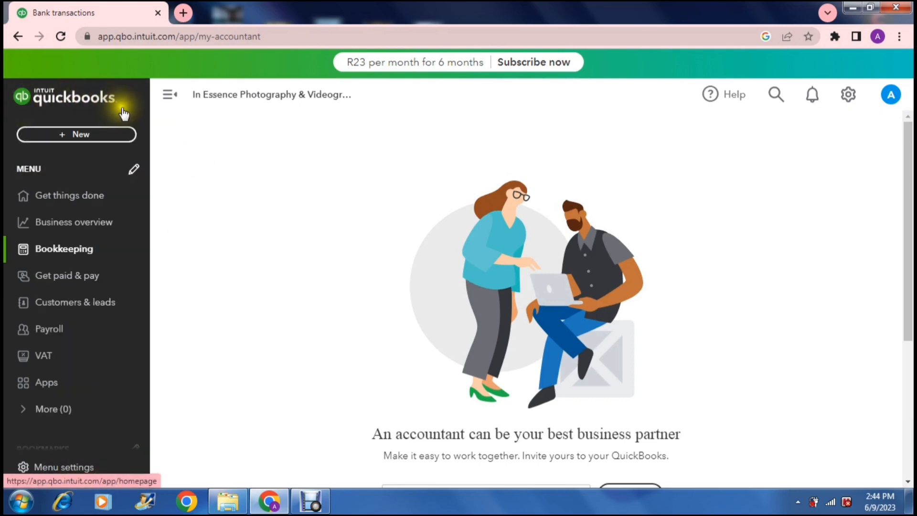